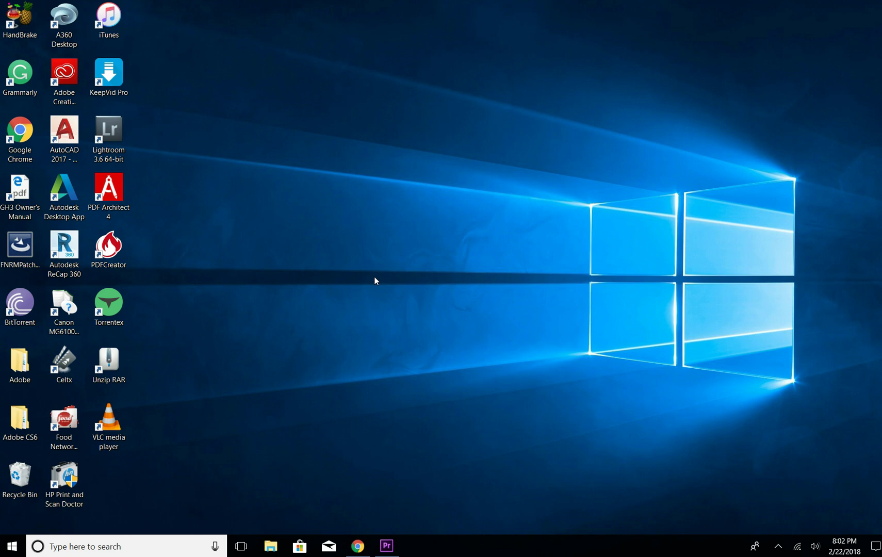
# Minimize the YouTube browser window and bring the Premiere Pro project back to the front.
pyautogui.click(358, 547)
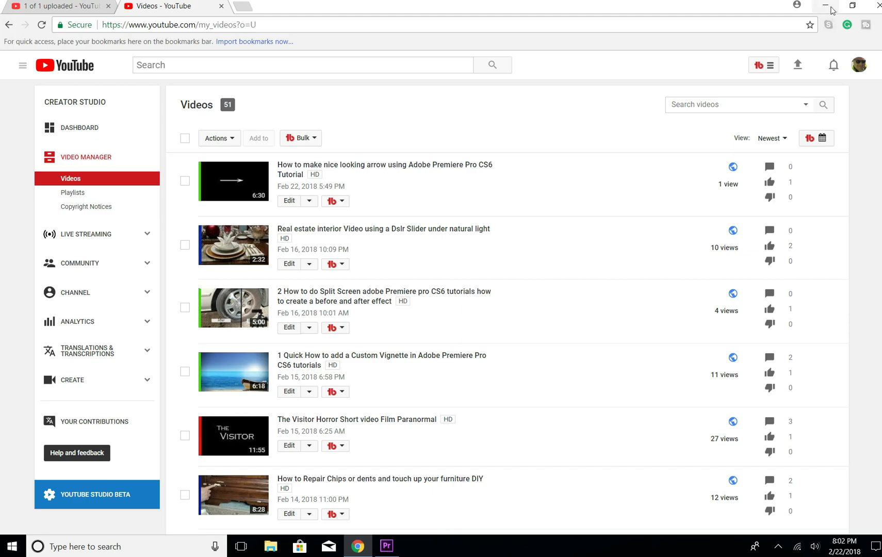
pyautogui.click(827, 7)
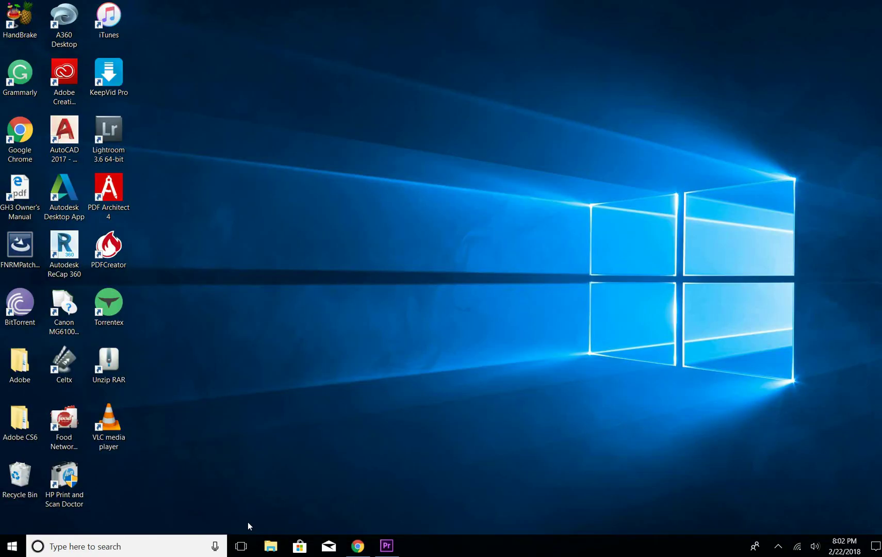
pyautogui.click(387, 547)
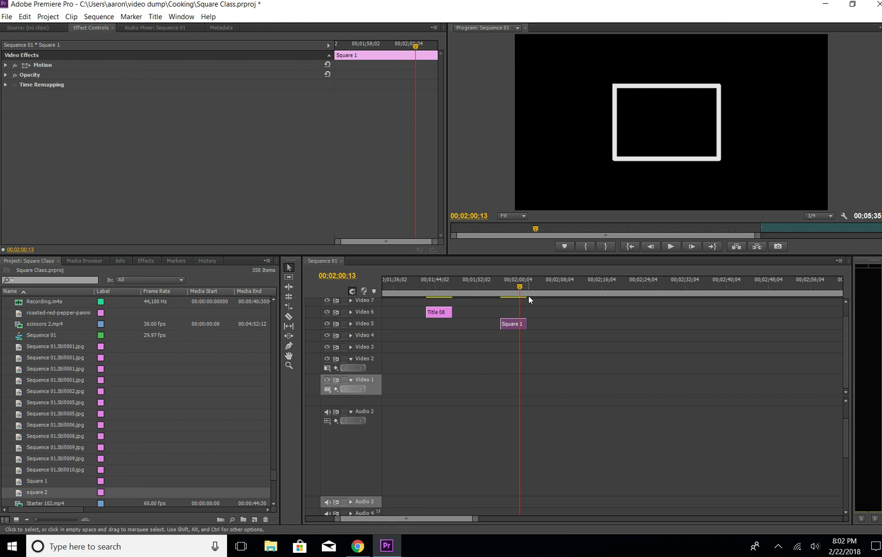
# Move the playhead to 00;02;10;09 and create a new title named Square 3.
pyautogui.moveTo(520, 287); pyautogui.dragTo(571, 289)
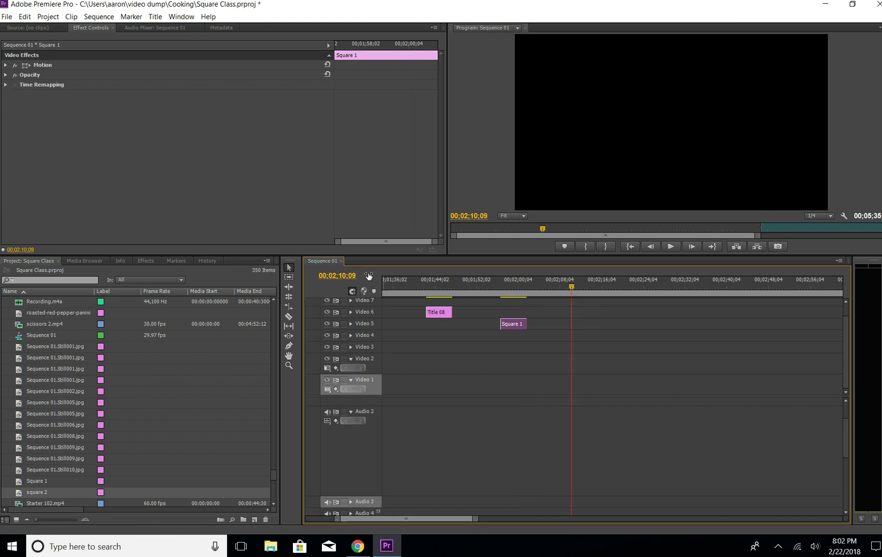
pyautogui.click(154, 16)
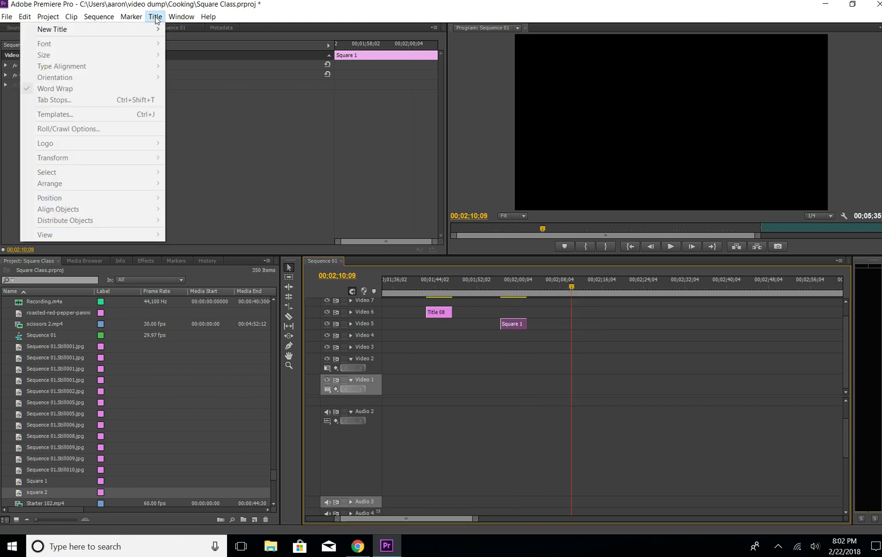
pyautogui.moveTo(133, 17)
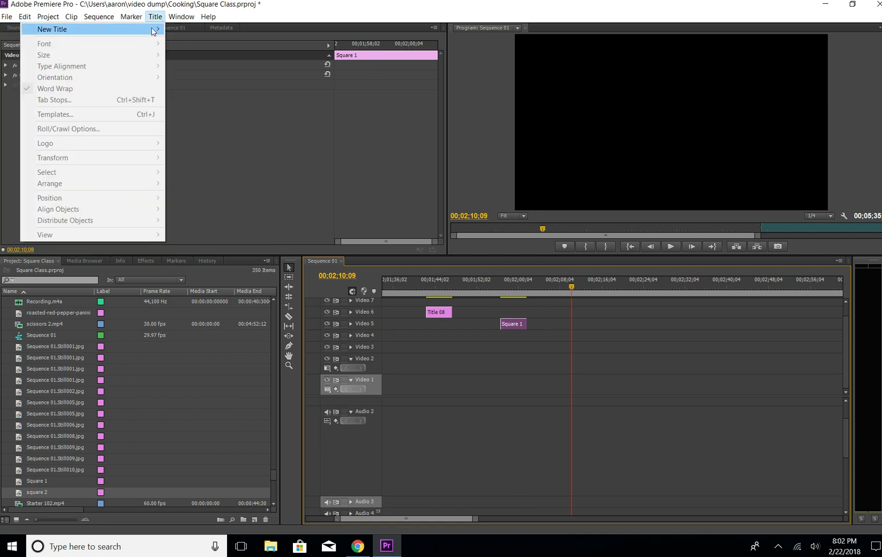
pyautogui.click(194, 31)
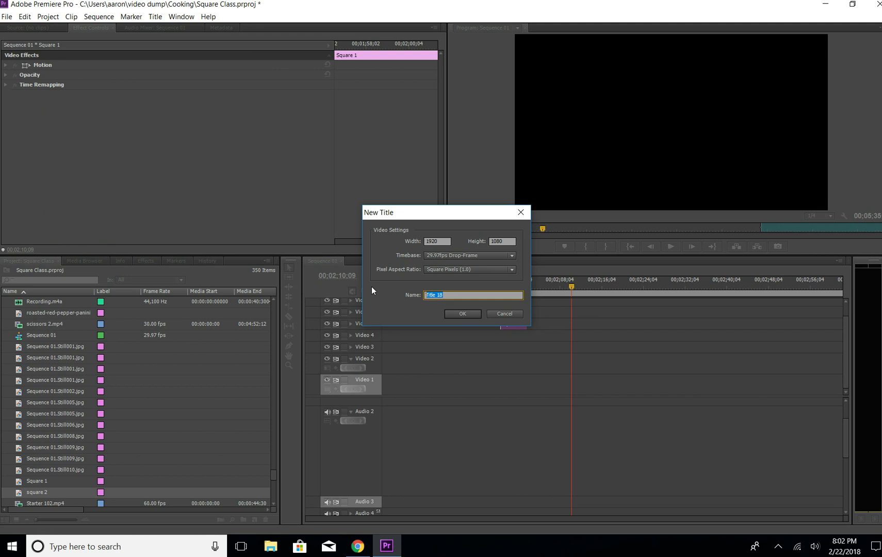
pyautogui.write('Square 3')
pyautogui.click(458, 315)
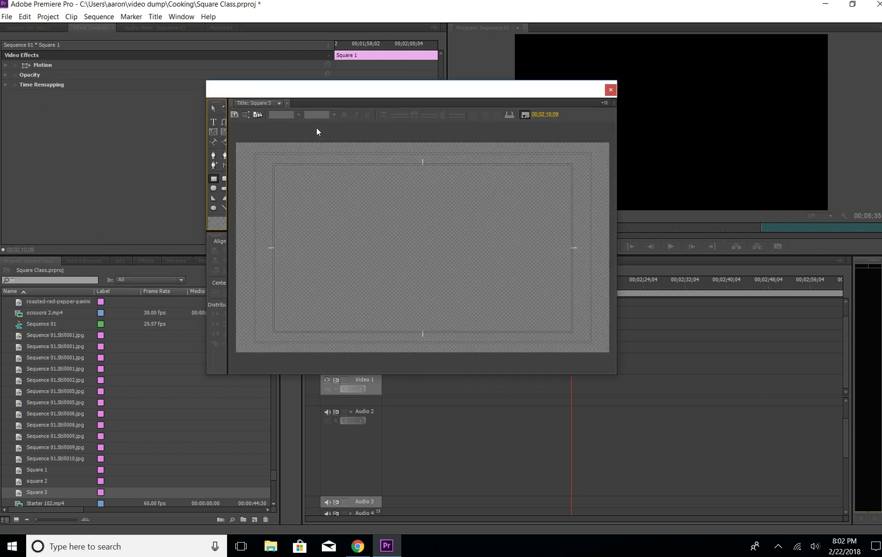
# Draw a solid white 432.9 by 299.8 rectangle on the Square 3 title canvas.
pyautogui.moveTo(411, 91); pyautogui.dragTo(364, 69)
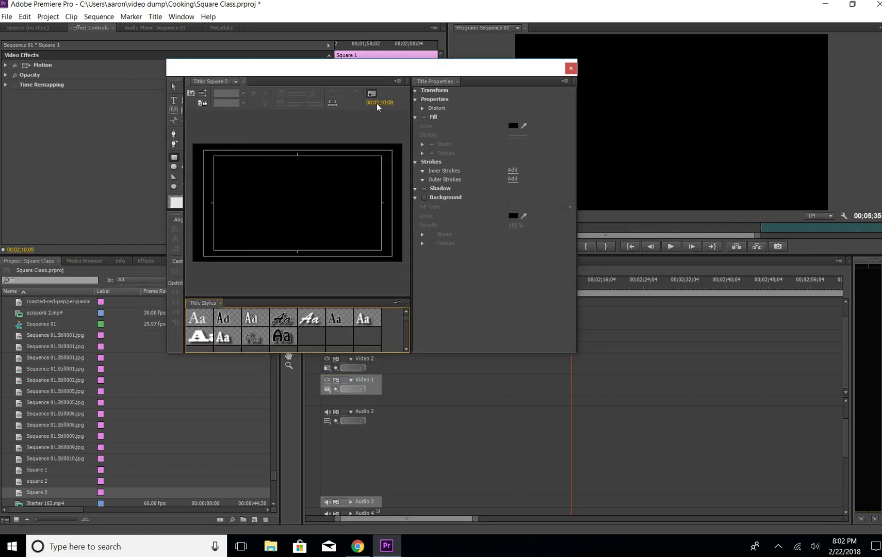
pyautogui.click(173, 159)
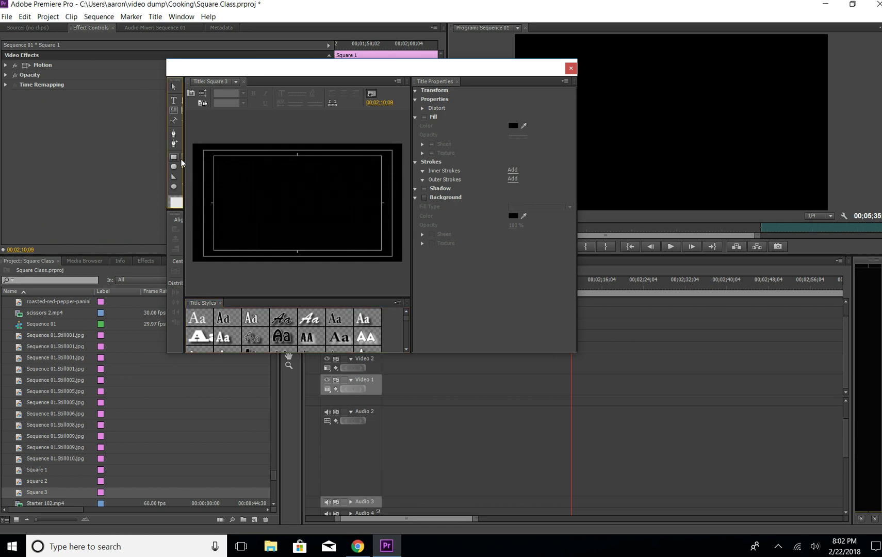
pyautogui.click(244, 183)
pyautogui.moveTo(269, 196); pyautogui.dragTo(289, 214)
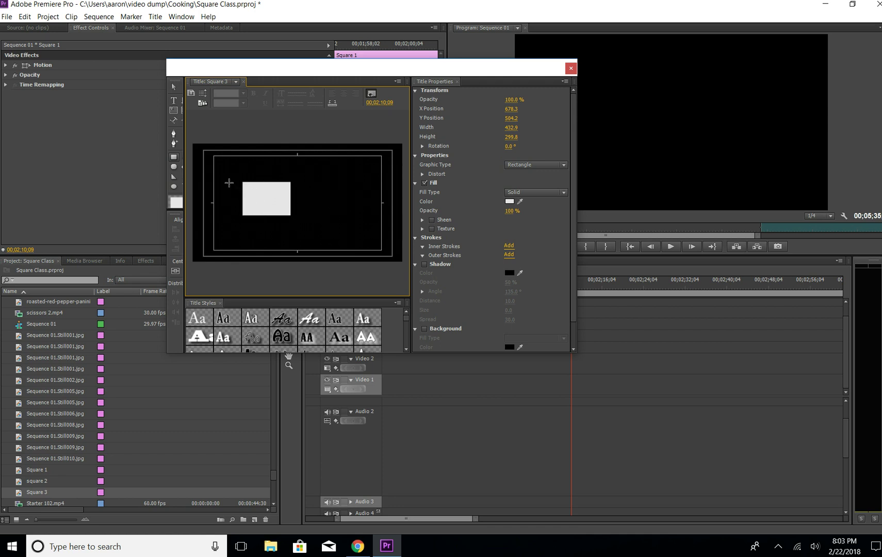
# Convert the rectangle to a hollow Open Bezier outline and nudge it toward the centre.
pyautogui.click(249, 189)
pyautogui.click(350, 206)
pyautogui.click(564, 164)
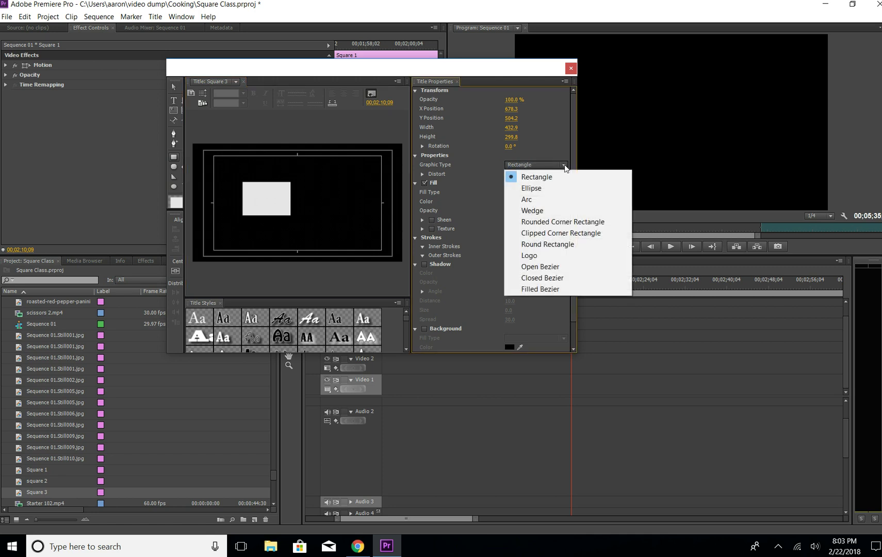
pyautogui.click(564, 267)
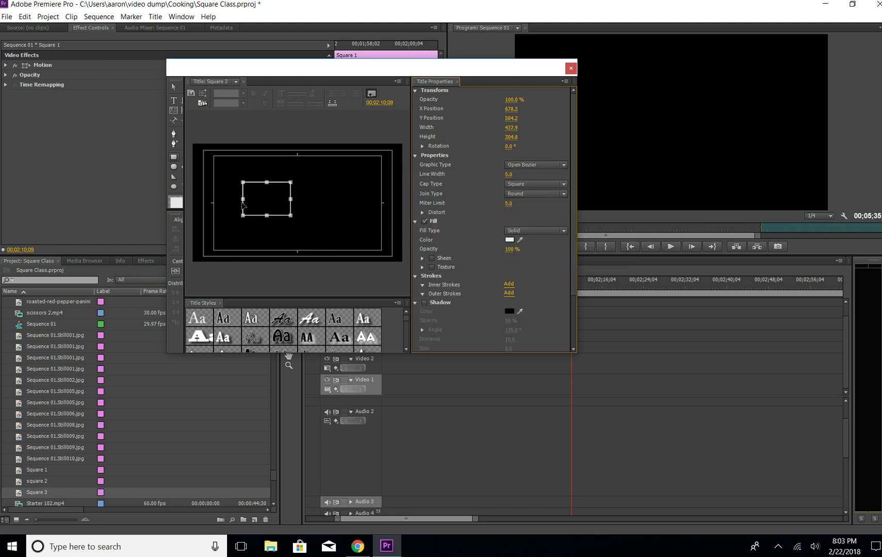
pyautogui.click(267, 198)
pyautogui.moveTo(263, 198); pyautogui.dragTo(293, 201)
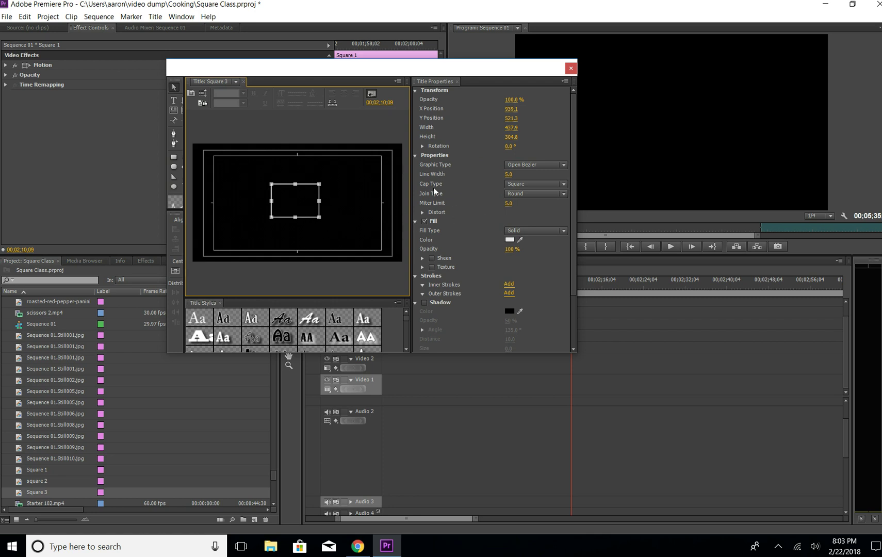
# Raise the outline's line width to 27.0 and reset its rotation to 0°.
pyautogui.moveTo(508, 175)
pyautogui.mouseDown()
pyautogui.moveTo(593, 174)
pyautogui.moveTo(511, 174)
pyautogui.moveTo(524, 174)
pyautogui.mouseUp()
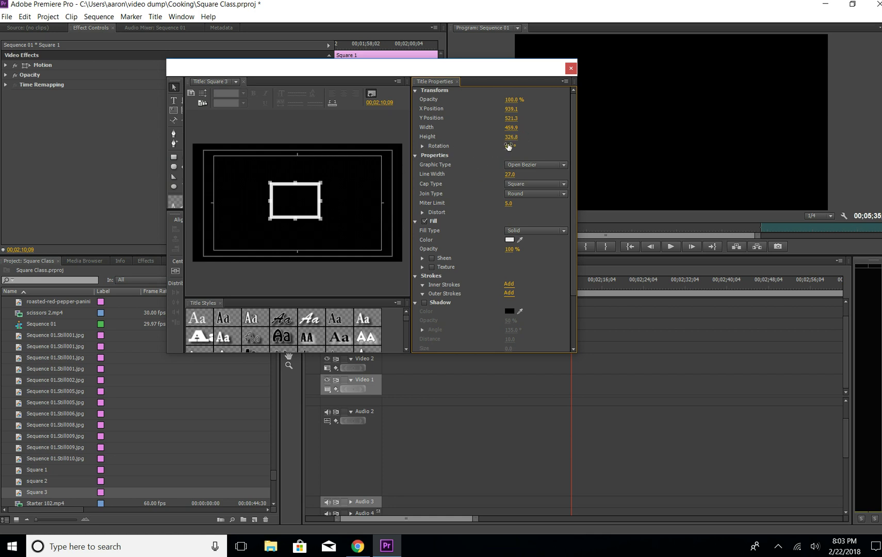
pyautogui.moveTo(514, 146); pyautogui.dragTo(577, 146)
pyautogui.click(514, 146)
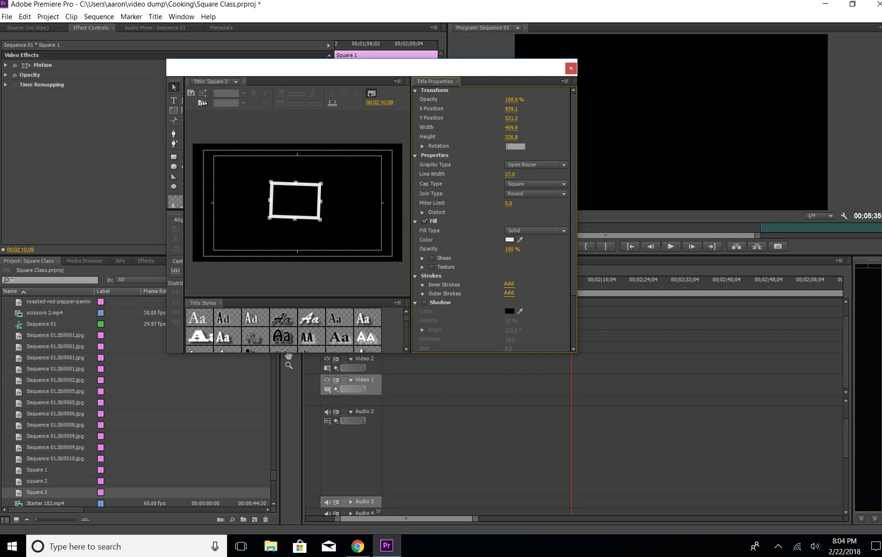
pyautogui.write('00')
pyautogui.press('Return')
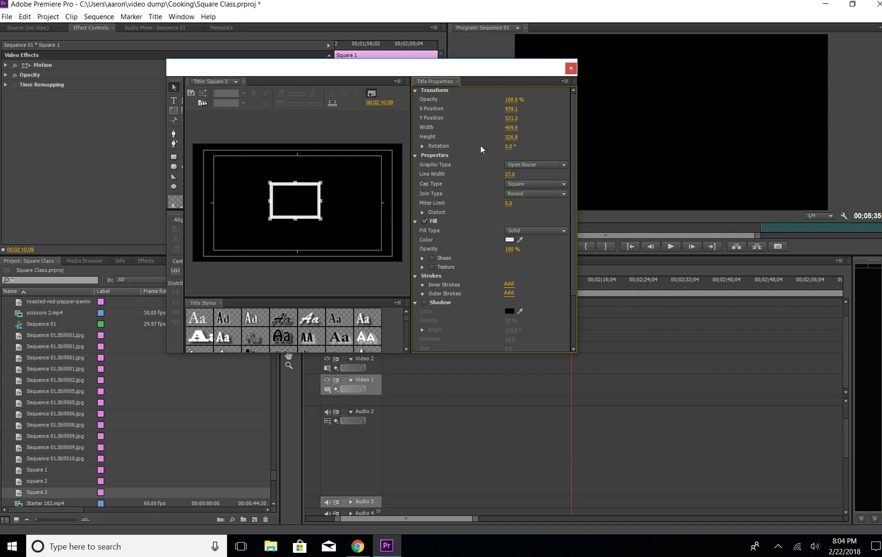
# Try the Rectangle, Ellipse, Arc, Wedge, Rounded Corner and Clipped Corner graphic types.
pyautogui.click(564, 166)
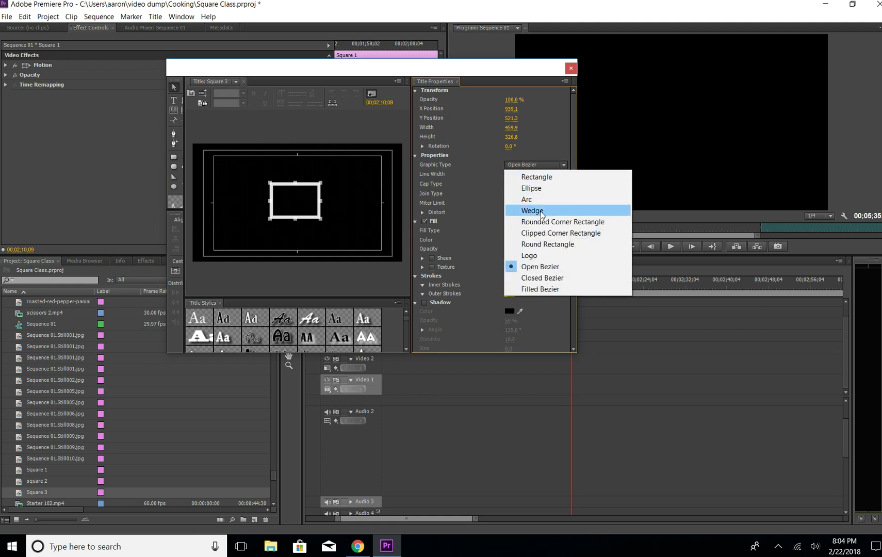
pyautogui.click(537, 178)
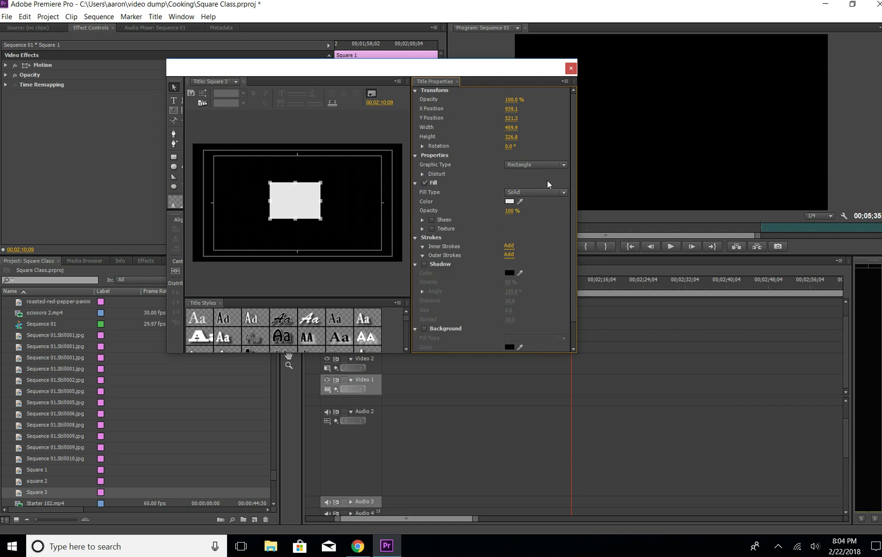
pyautogui.click(563, 166)
pyautogui.click(540, 187)
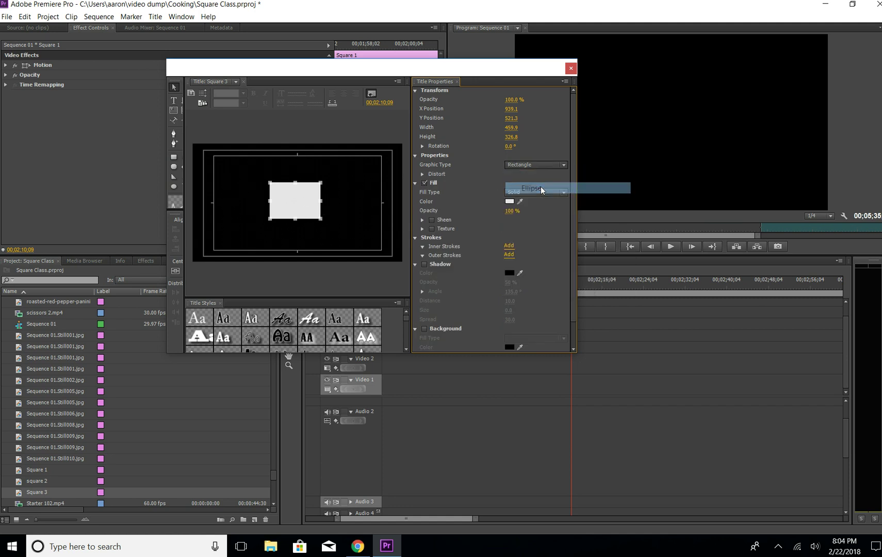
pyautogui.click(563, 165)
pyautogui.click(548, 198)
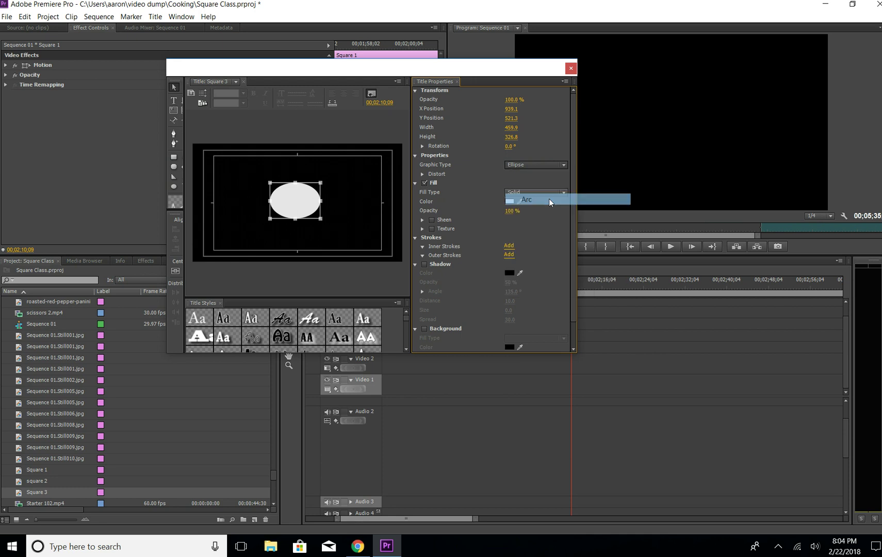
pyautogui.click(565, 165)
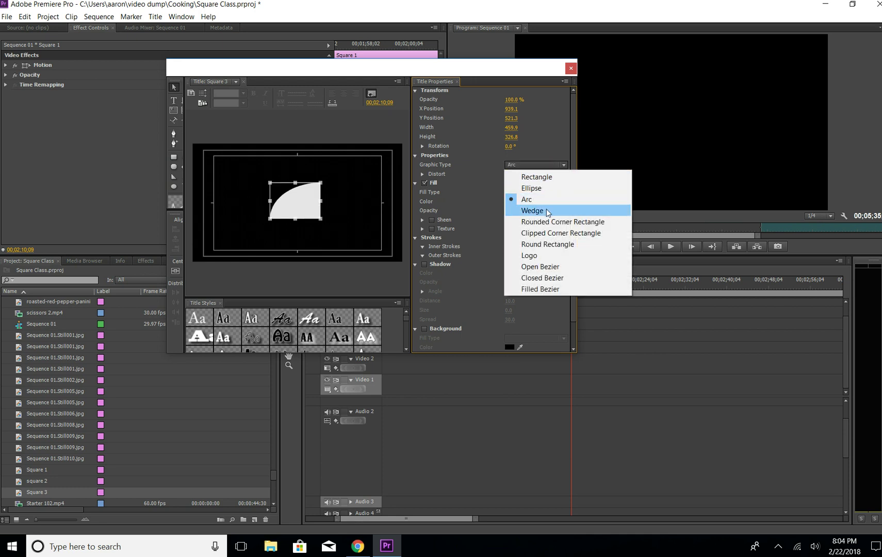
pyautogui.click(547, 209)
pyautogui.click(562, 164)
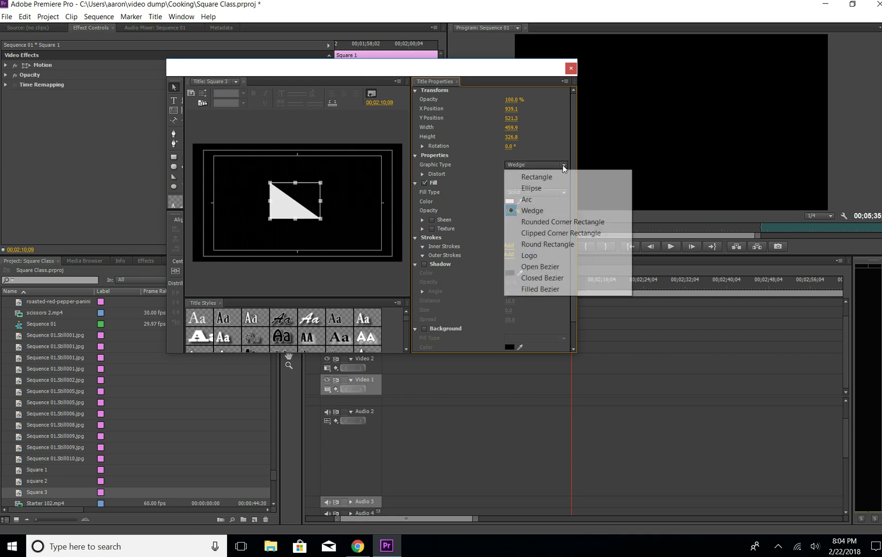
pyautogui.click(553, 221)
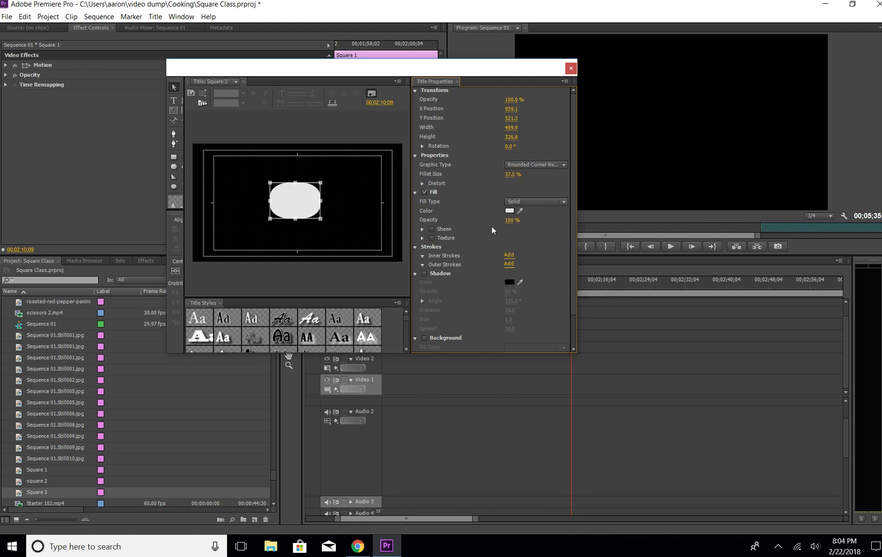
pyautogui.click(564, 164)
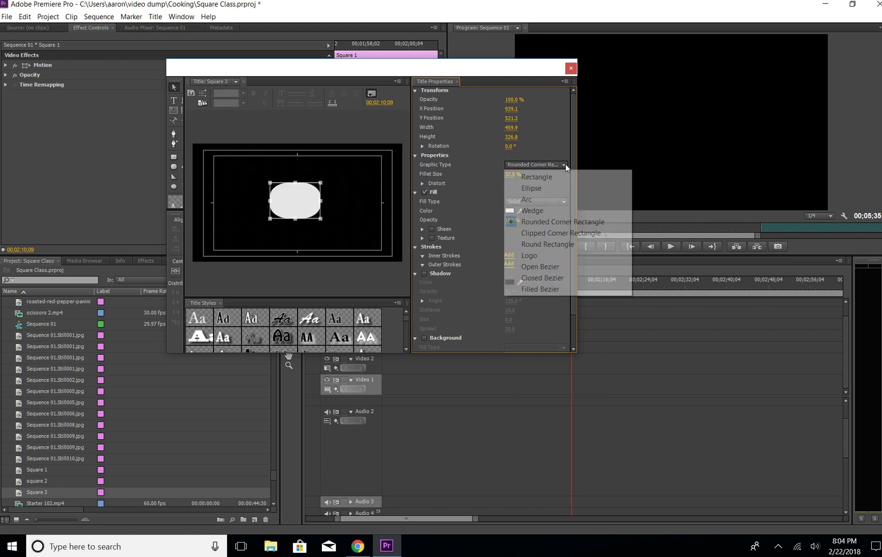
pyautogui.click(554, 234)
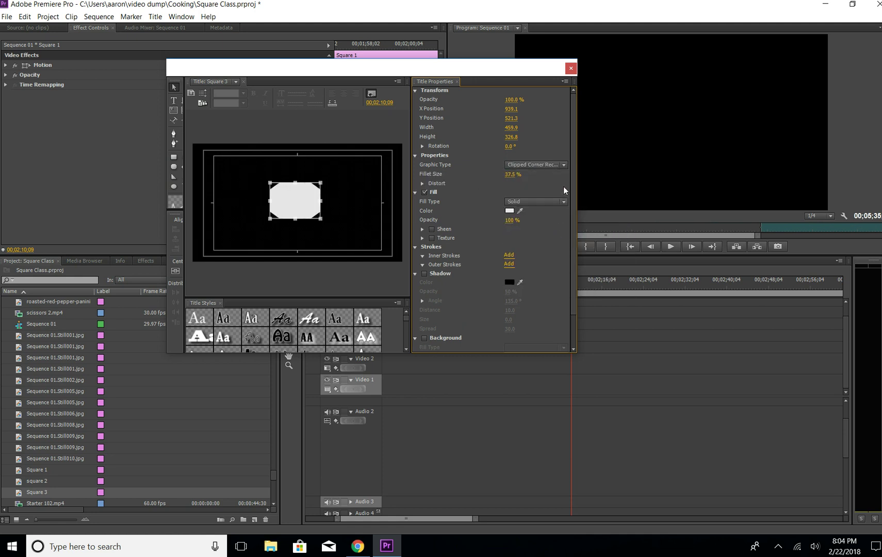
# Try Round Rectangle, Logo, Open and Closed Bezier, then settle on Open Bezier.
pyautogui.click(564, 165)
pyautogui.click(553, 246)
pyautogui.click(564, 165)
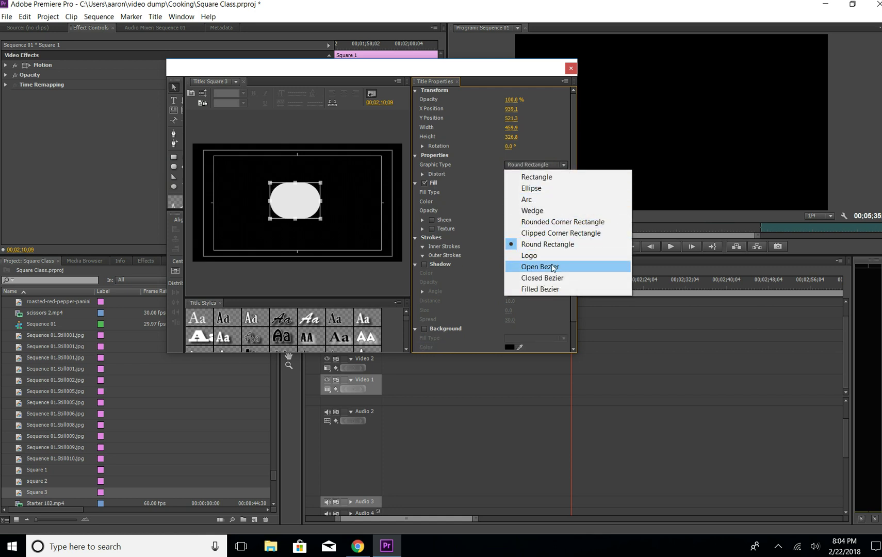
pyautogui.click(535, 256)
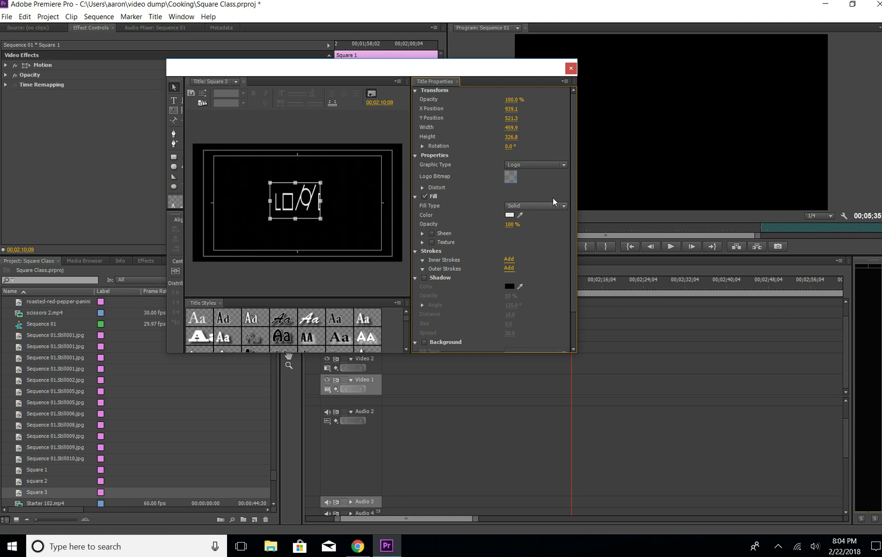
pyautogui.click(564, 165)
pyautogui.click(539, 266)
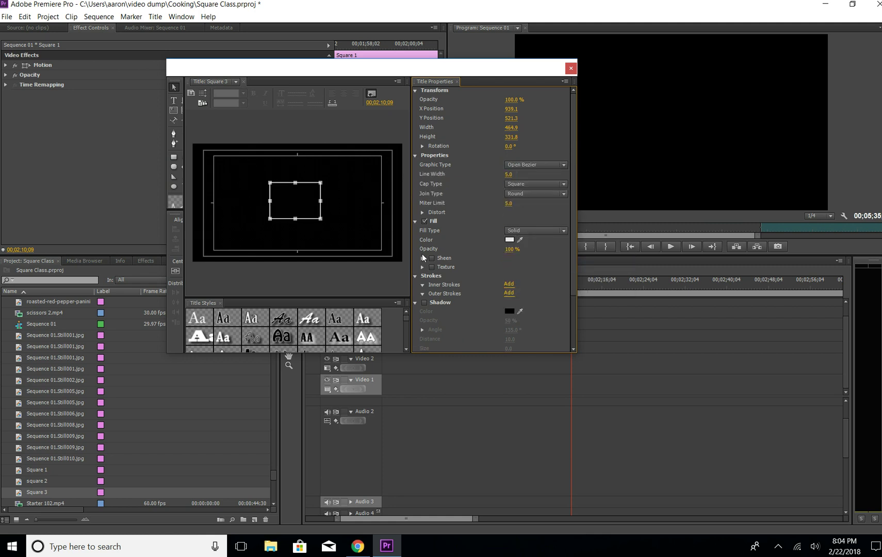
pyautogui.click(563, 166)
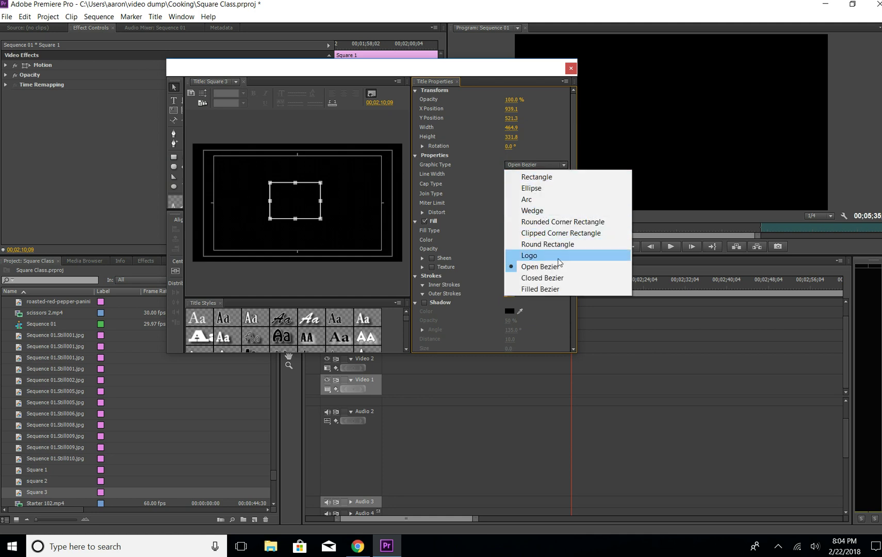
pyautogui.click(554, 278)
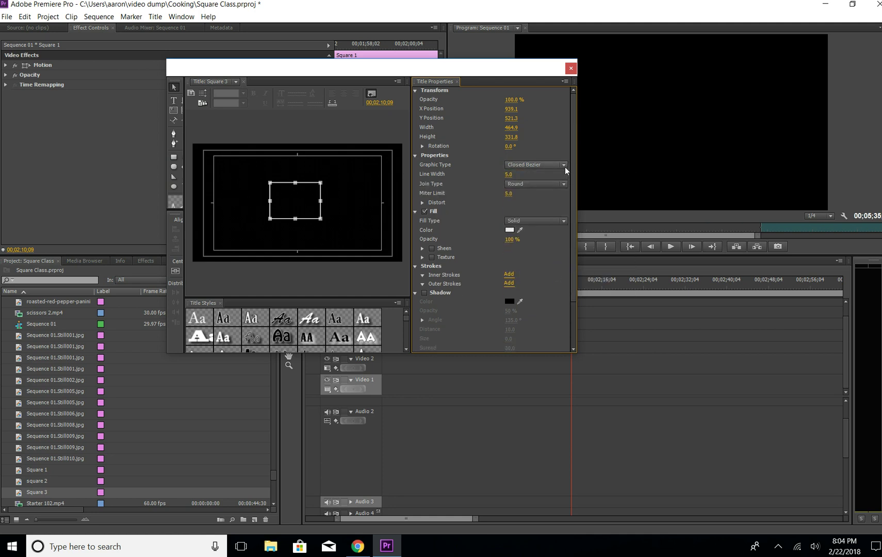
pyautogui.click(564, 165)
pyautogui.click(544, 289)
pyautogui.click(566, 164)
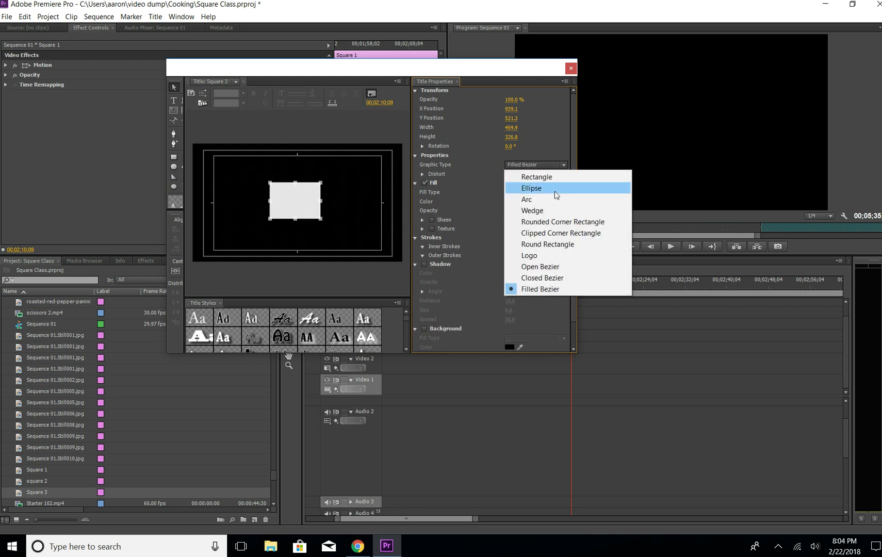
pyautogui.click(547, 267)
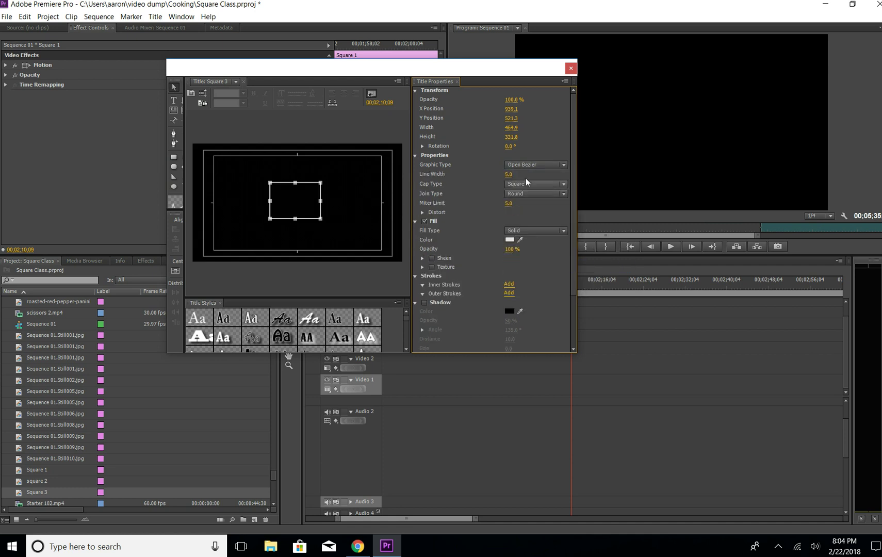
# Thicken the outline's line width to 76.0 and try the opacity setting.
pyautogui.moveTo(508, 174); pyautogui.dragTo(546, 174)
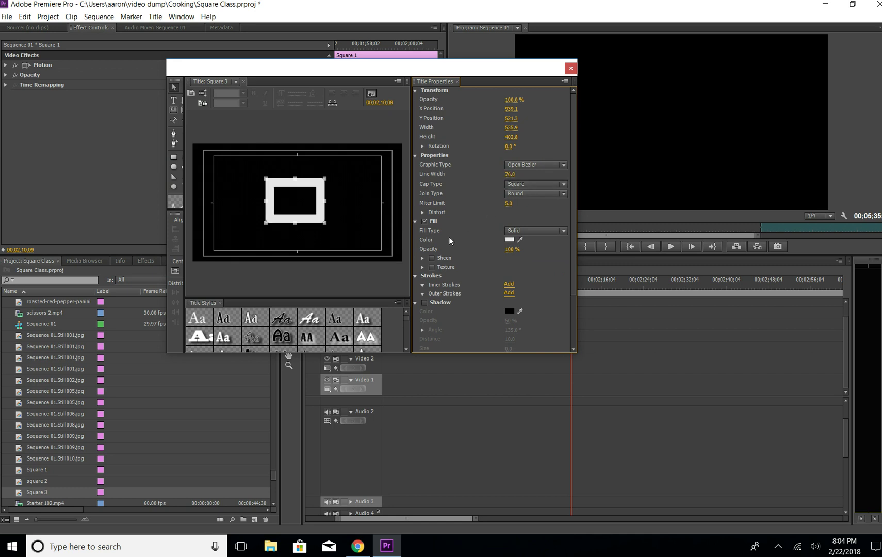
pyautogui.moveTo(513, 250)
pyautogui.mouseDown()
pyautogui.moveTo(473, 250)
pyautogui.moveTo(513, 250)
pyautogui.mouseUp()
# Colour the outline red and thin its line width to 38.0.
pyautogui.click(509, 240)
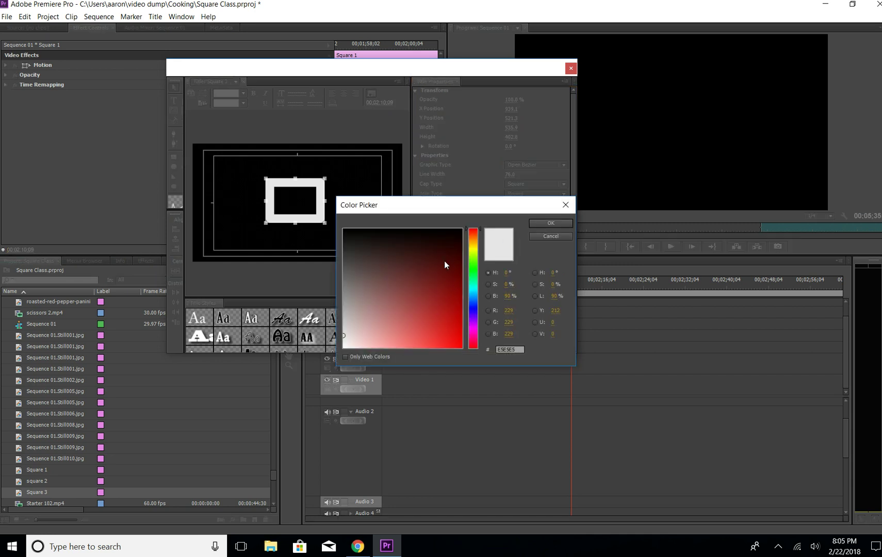
pyautogui.moveTo(346, 336); pyautogui.dragTo(453, 338)
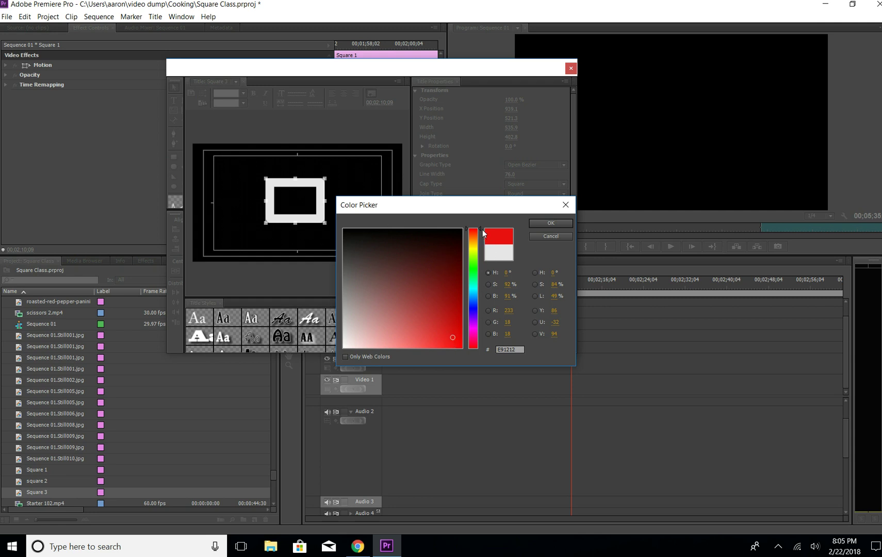
pyautogui.moveTo(481, 230)
pyautogui.mouseDown()
pyautogui.moveTo(481, 317)
pyautogui.moveTo(481, 228)
pyautogui.mouseUp()
pyautogui.moveTo(453, 335); pyautogui.dragTo(456, 340)
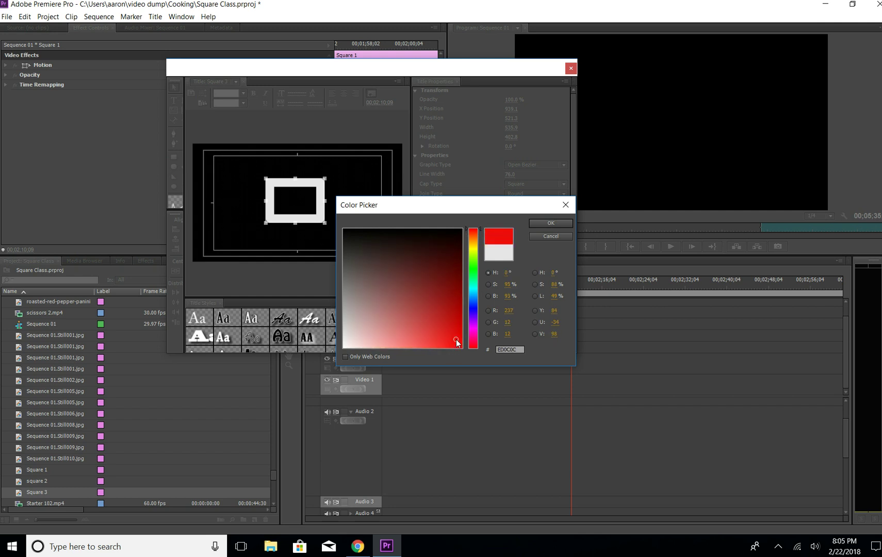
pyautogui.click(545, 224)
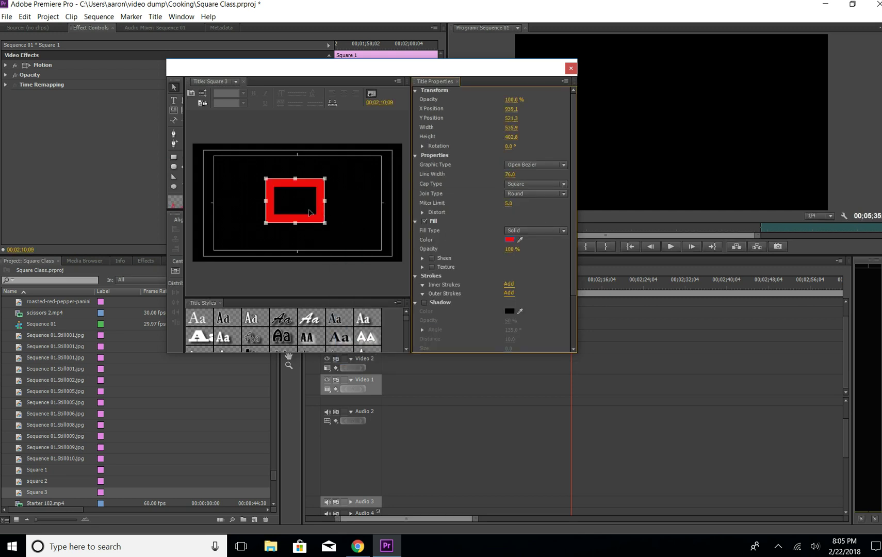
pyautogui.moveTo(509, 174); pyautogui.dragTo(487, 174)
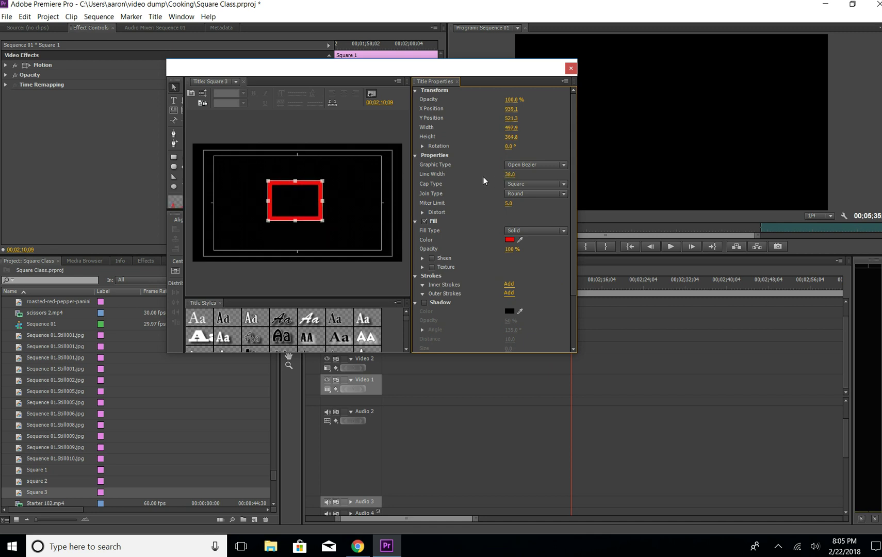
# Close the Titler, move Arrow 2 later on Video 4, and return the playhead to the wheel photo.
pyautogui.click(570, 69)
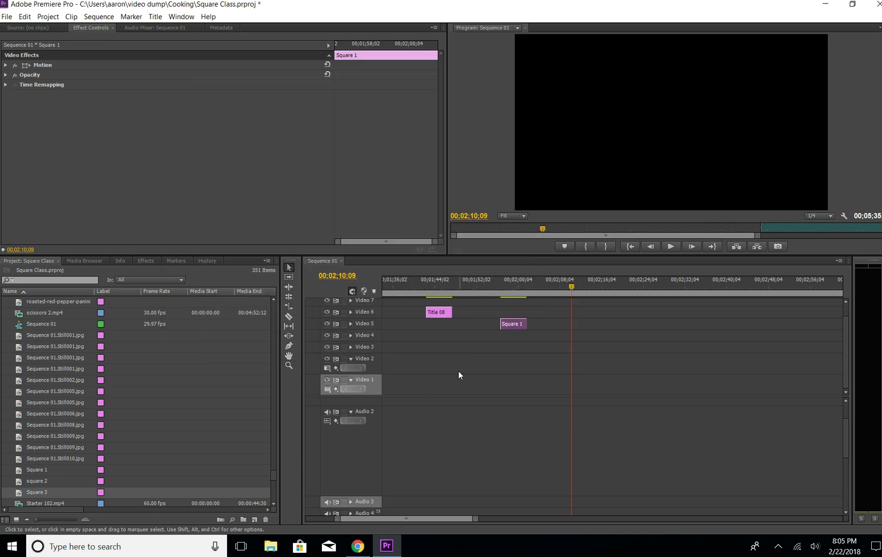
pyautogui.moveTo(397, 520); pyautogui.dragTo(385, 519)
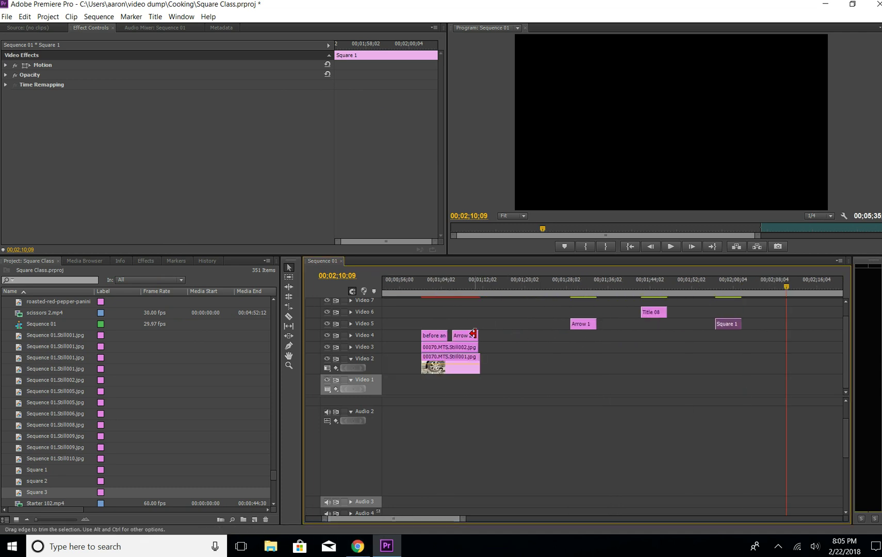
pyautogui.moveTo(470, 335); pyautogui.dragTo(562, 339)
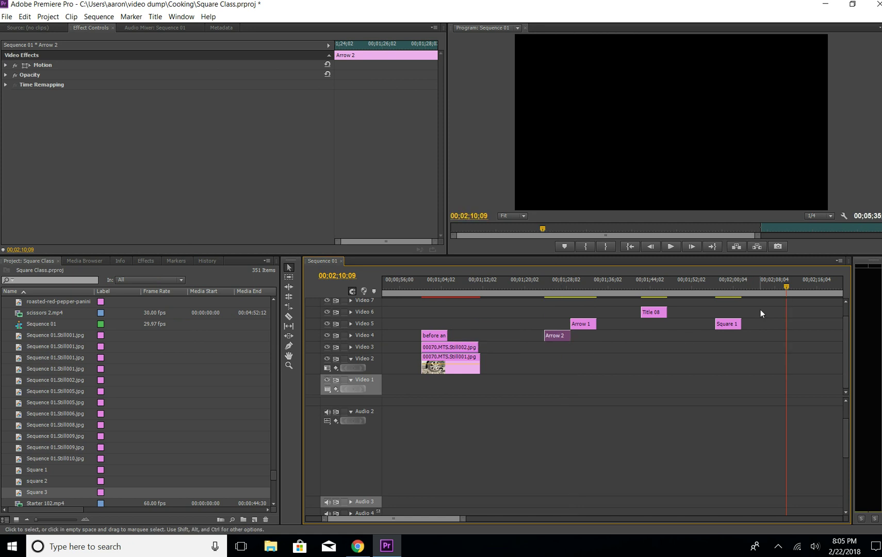
pyautogui.moveTo(787, 287); pyautogui.dragTo(465, 308)
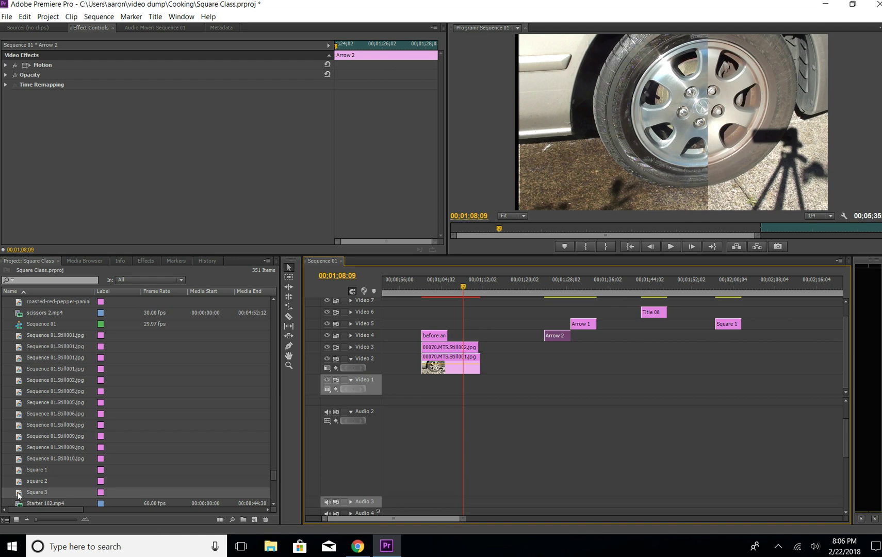
# Place Square 3 on Video 4 over the wheel photo and reopen it for editing.
pyautogui.moveTo(18, 495); pyautogui.dragTo(457, 335)
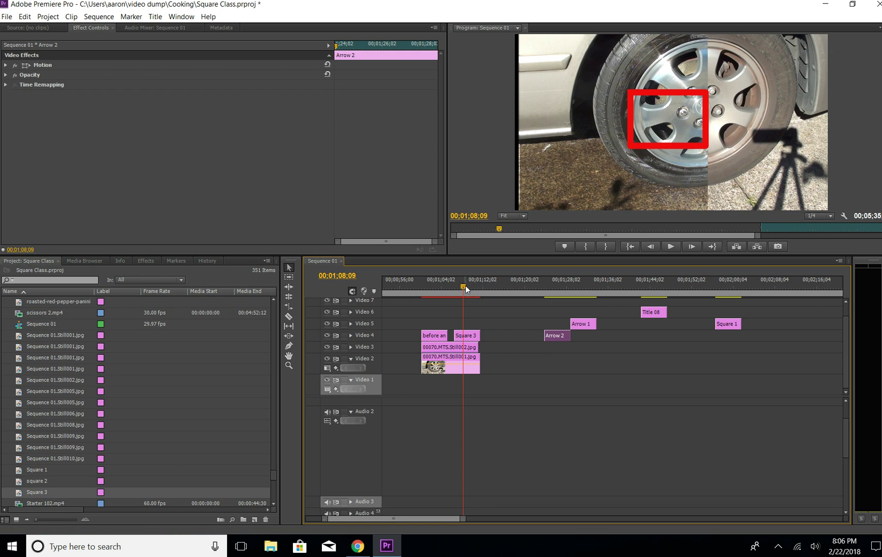
pyautogui.moveTo(464, 285); pyautogui.dragTo(467, 286)
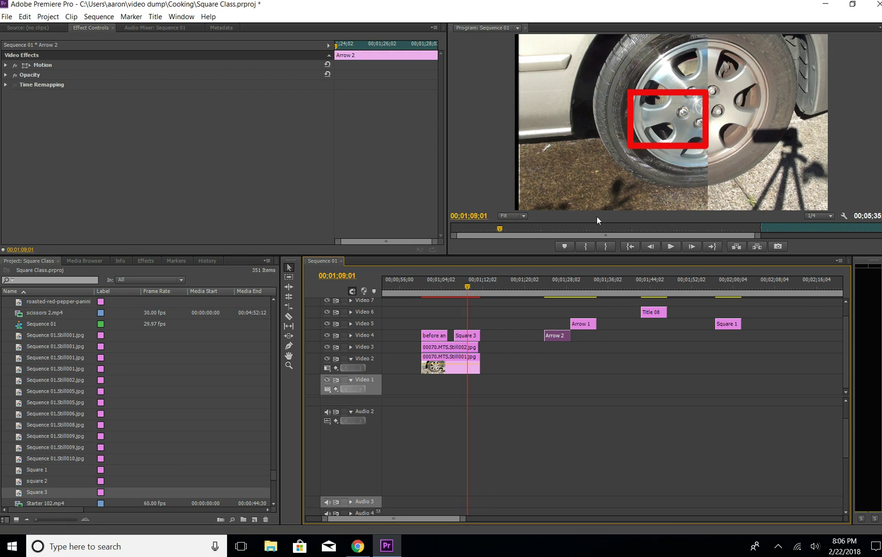
pyautogui.doubleClick(473, 336)
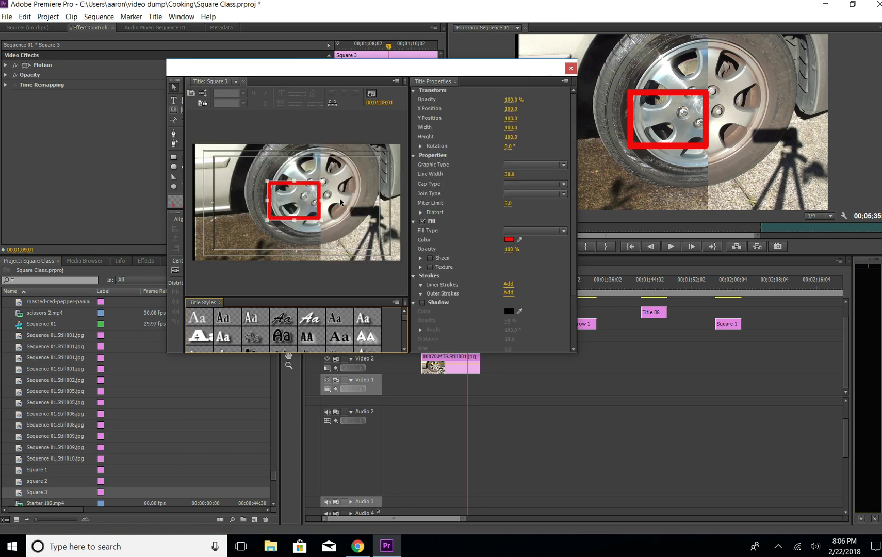
# Move the red rectangle over the hub and shrink it to 202.0 by 160.0 around a lug nut.
pyautogui.click(173, 87)
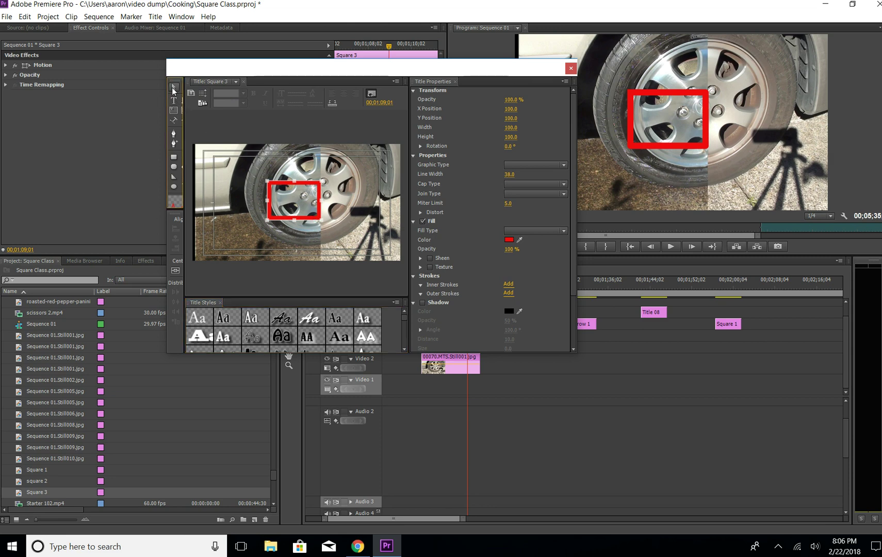
pyautogui.moveTo(290, 203); pyautogui.dragTo(302, 186)
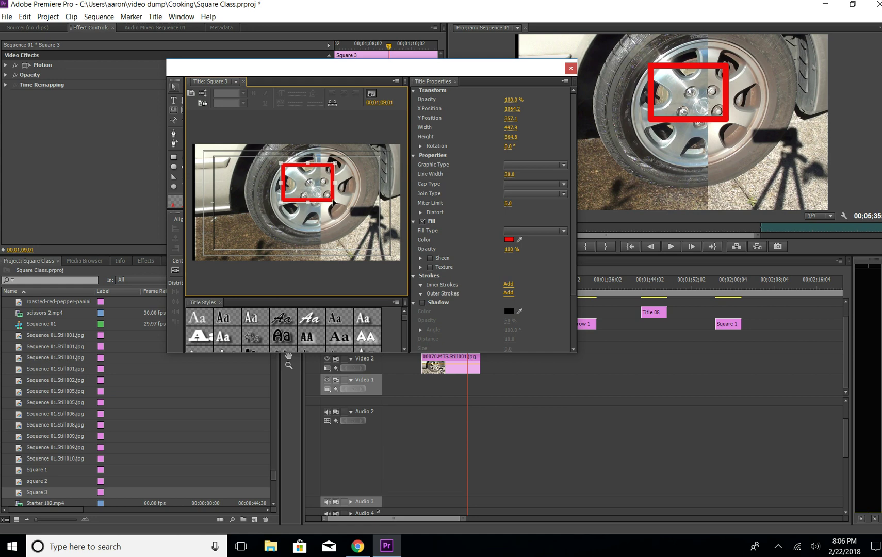
pyautogui.moveTo(333, 200); pyautogui.dragTo(311, 184)
# Thicken the rectangle's outline to an 18.0 line width.
pyautogui.click(508, 174)
pyautogui.write('8')
pyautogui.press('Return')
pyautogui.click(508, 175)
pyautogui.write('9')
pyautogui.press('Return')
pyautogui.moveTo(508, 174); pyautogui.dragTo(516, 174)
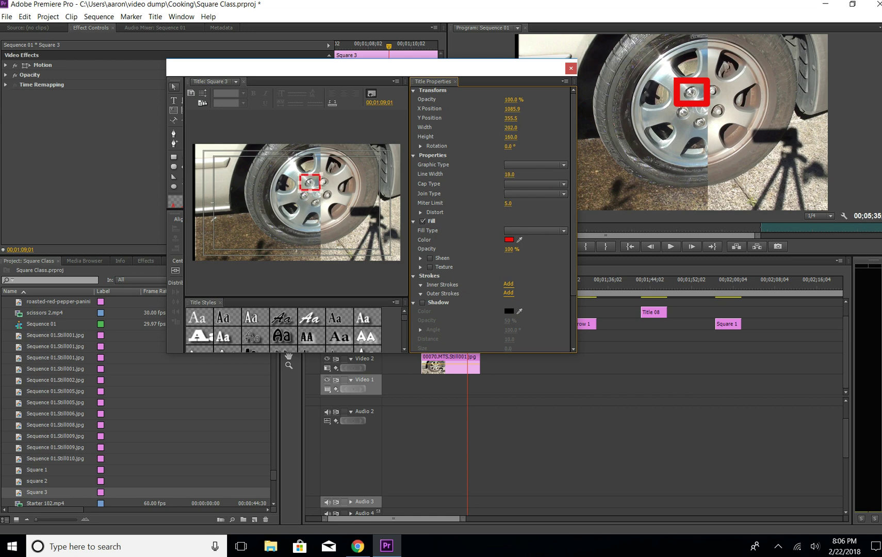